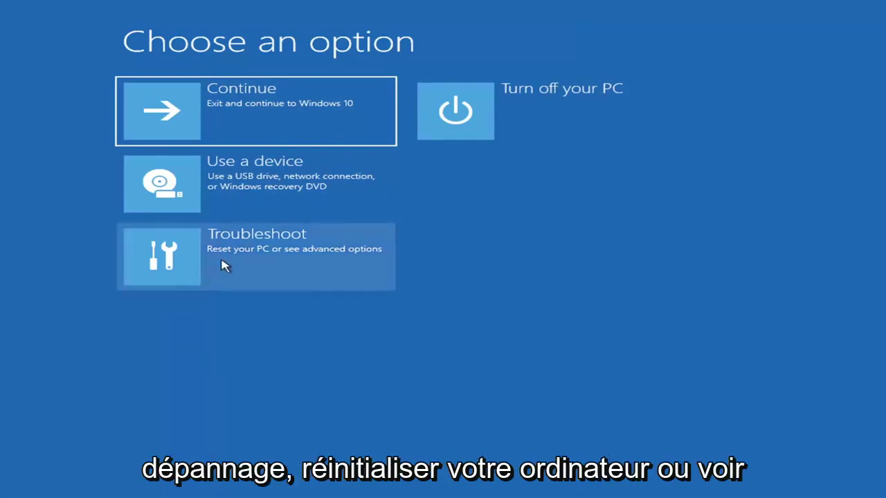
Run Startup Repair from the advanced troubleshooting options.
{"action": "left_click", "coordinate": [331, 261]}
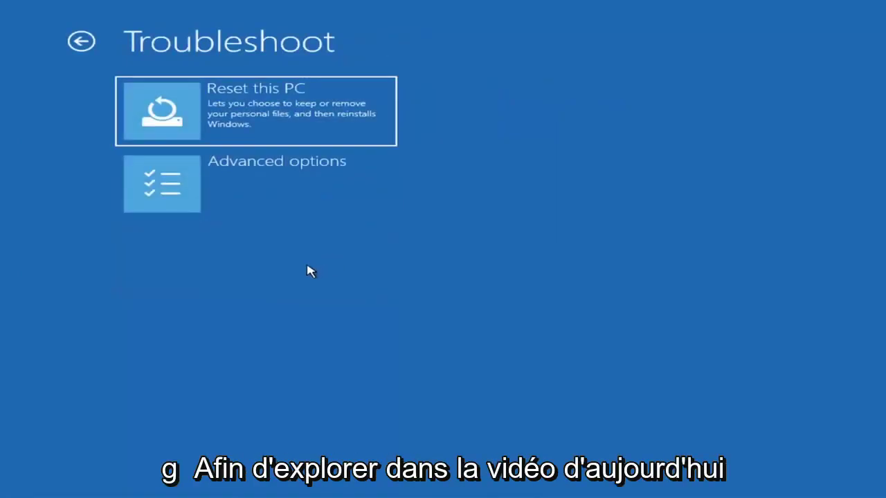
{"action": "left_click", "coordinate": [276, 188]}
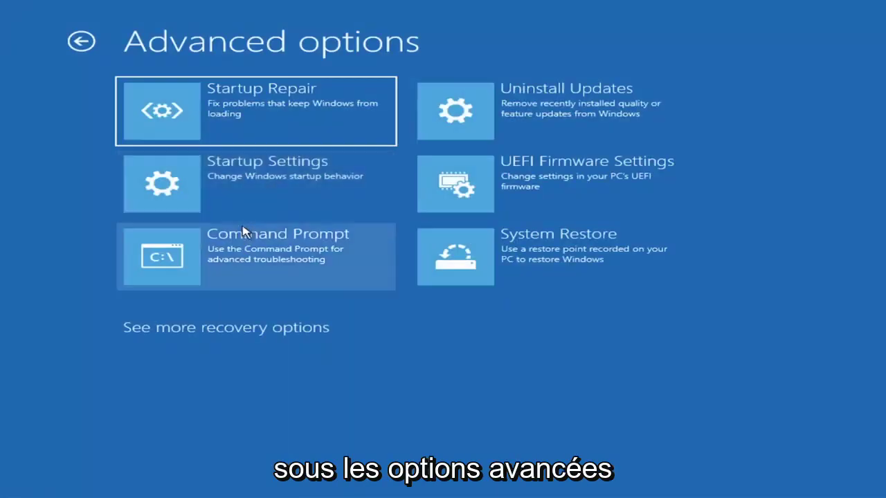
{"action": "left_click", "coordinate": [230, 117]}
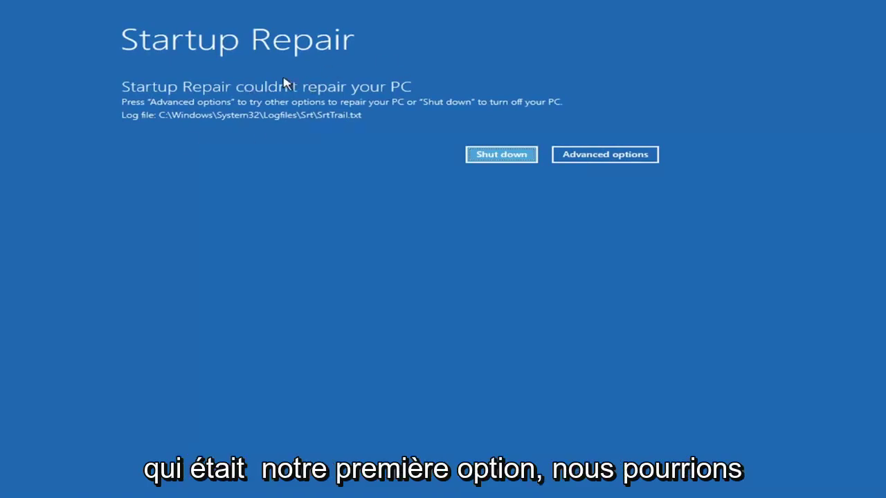
Review the Startup Settings and Uninstall Updates pages under the advanced troubleshooting options, and return to the options list.
{"action": "left_click", "coordinate": [616, 155]}
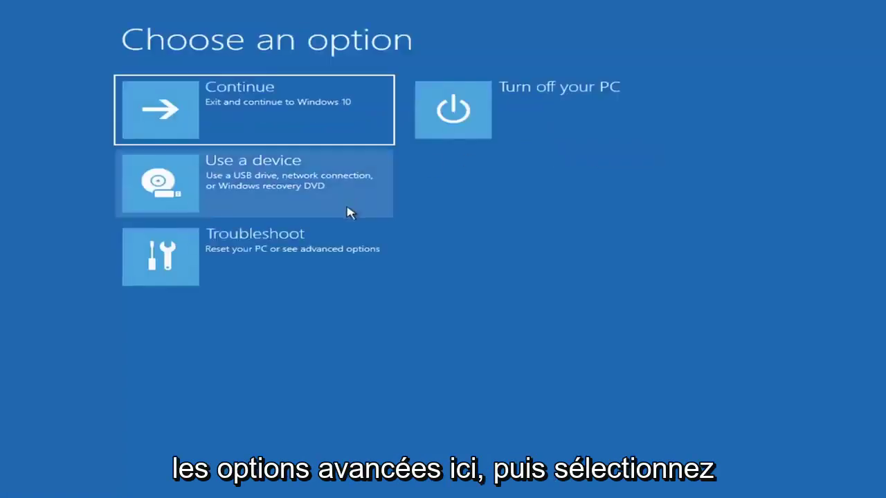
{"action": "left_click", "coordinate": [222, 266]}
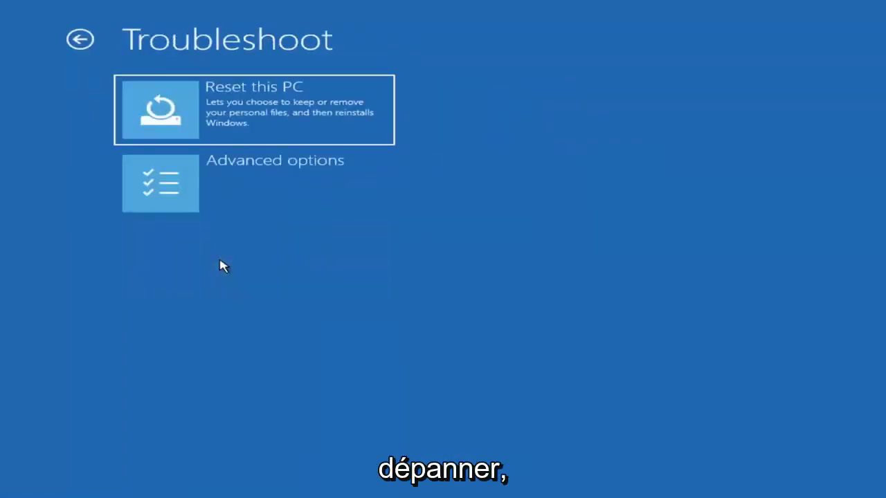
{"action": "left_click", "coordinate": [231, 195]}
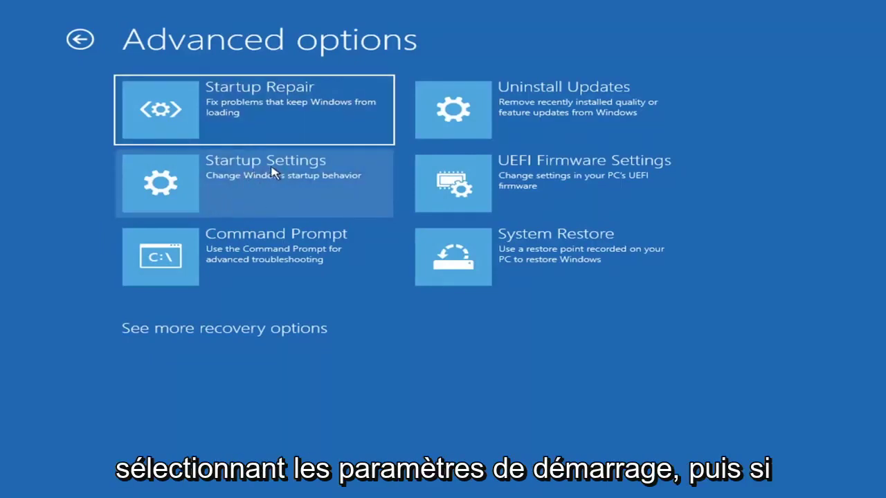
{"action": "left_click", "coordinate": [227, 184]}
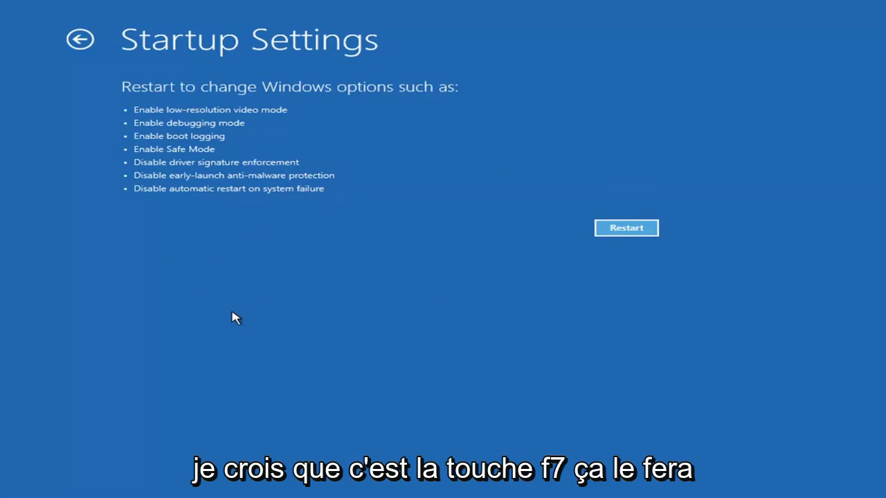
{"action": "left_click", "coordinate": [637, 230]}
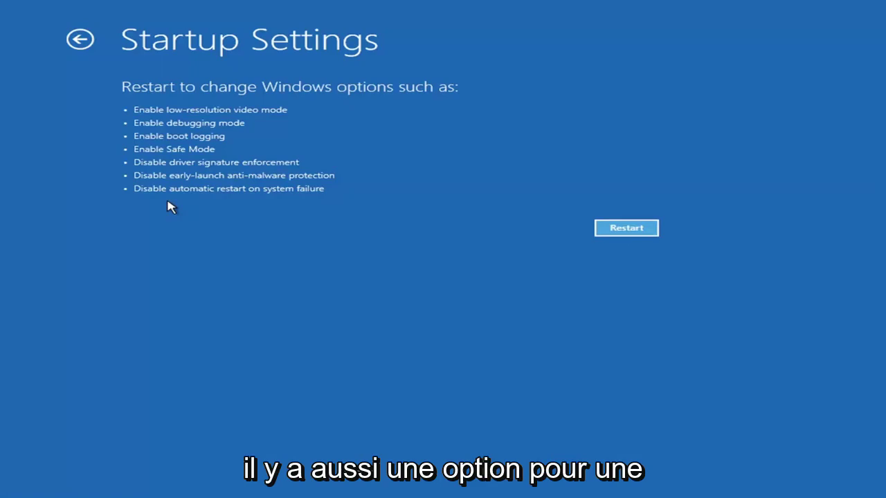
{"action": "left_click", "coordinate": [77, 40]}
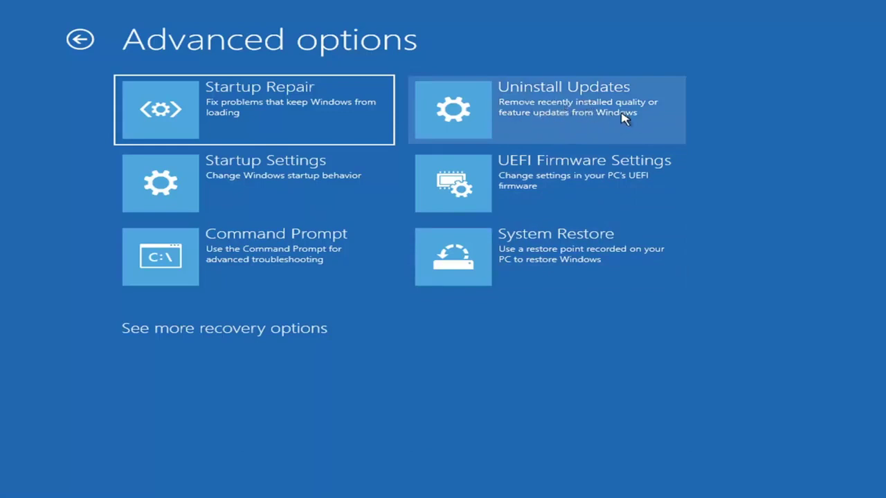
{"action": "left_click", "coordinate": [518, 113]}
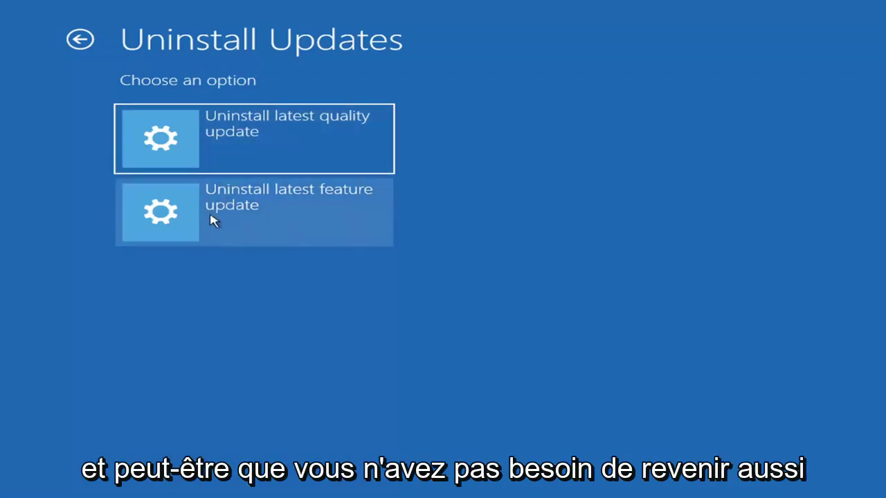
{"action": "left_click", "coordinate": [81, 40]}
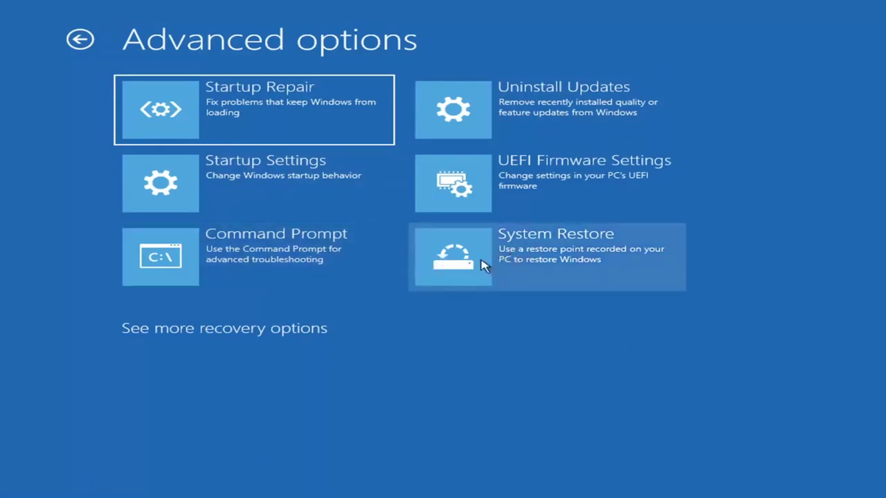
Restore the system to the "Before Updates" restore point of 7/9/2021 12:37:05 PM, restart the computer and dismiss the completion message.
{"action": "left_click", "coordinate": [578, 271]}
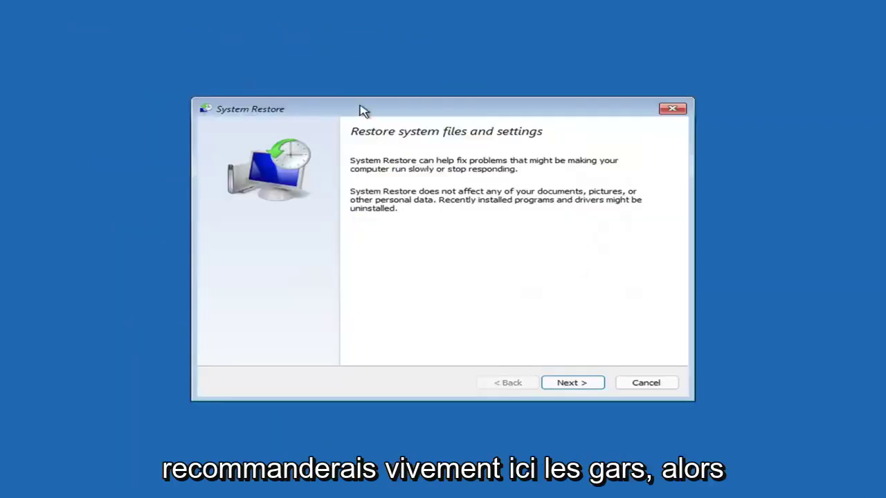
{"action": "left_click", "coordinate": [568, 383]}
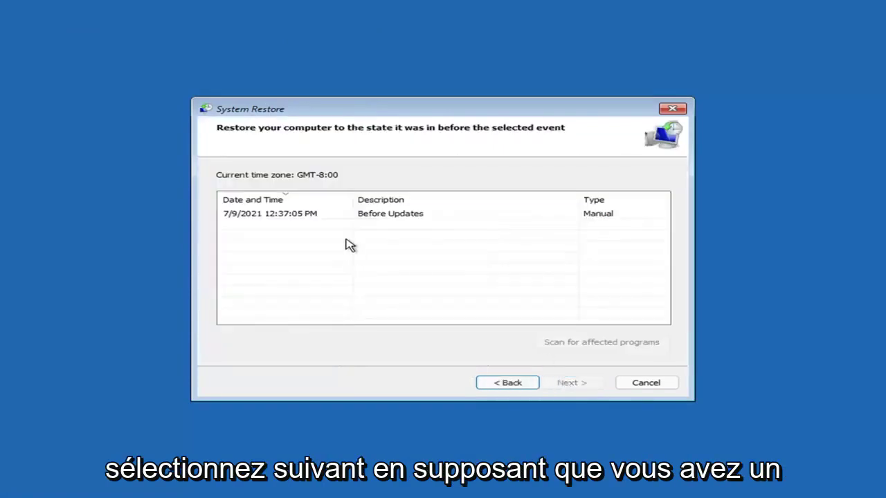
{"action": "left_click", "coordinate": [276, 219]}
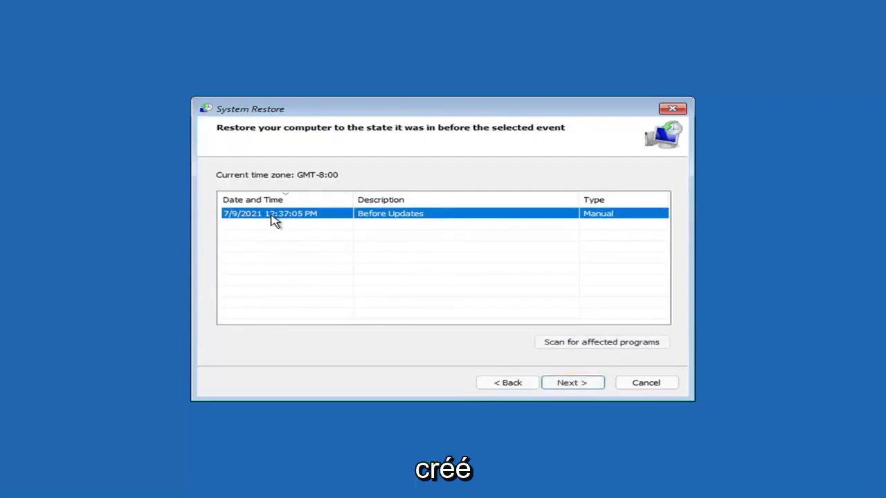
{"action": "left_click", "coordinate": [582, 385]}
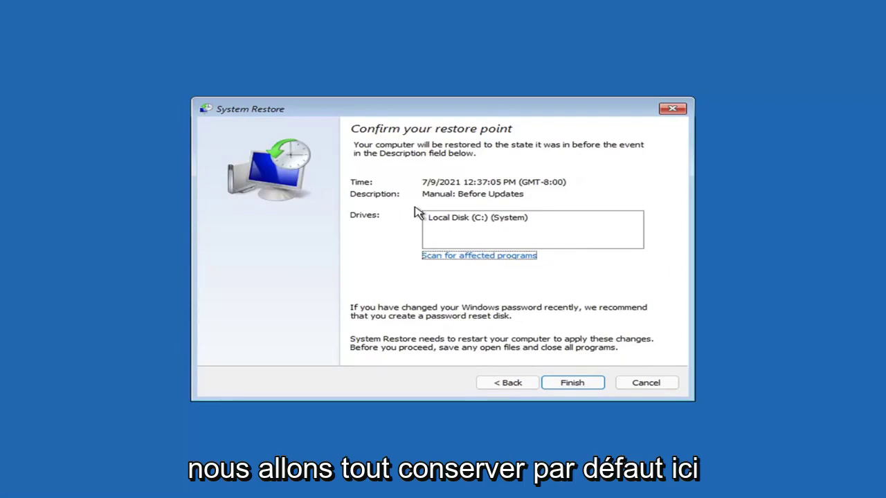
{"action": "left_click", "coordinate": [573, 385]}
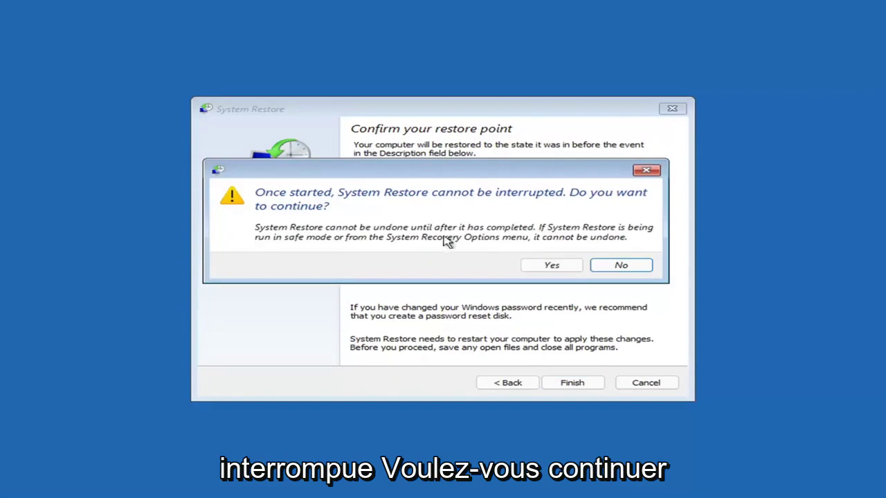
{"action": "left_click", "coordinate": [552, 268]}
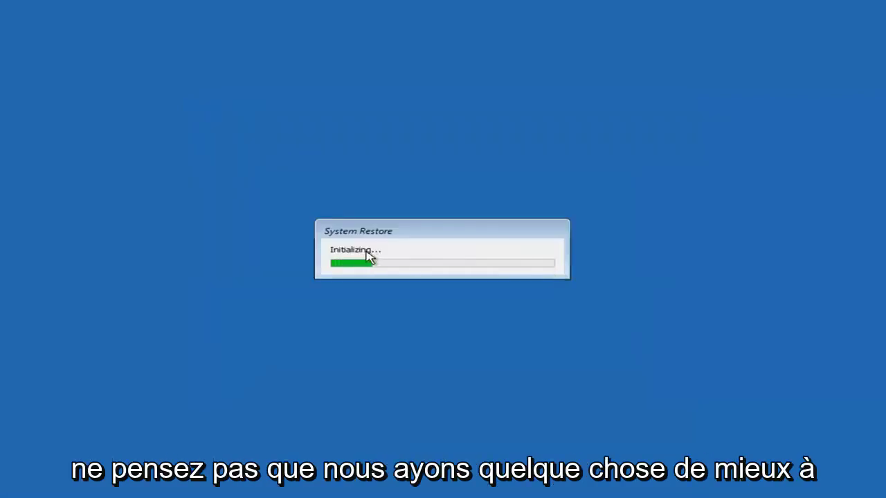
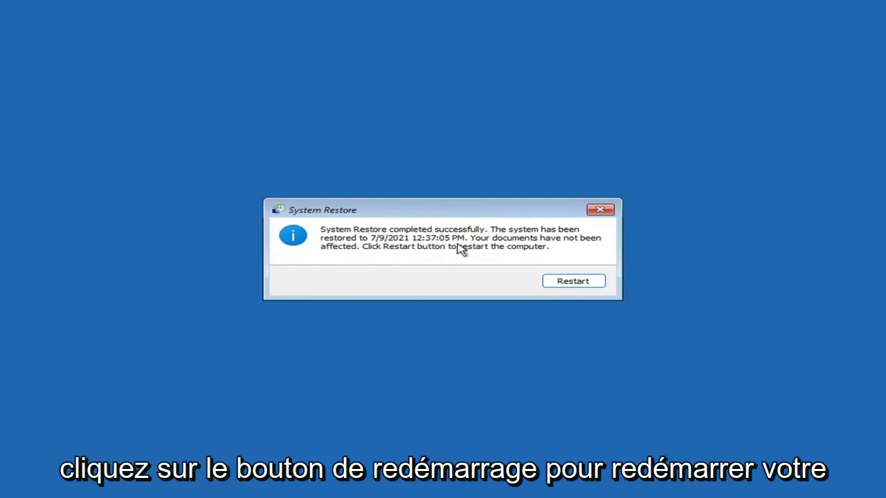
{"action": "left_click", "coordinate": [569, 282]}
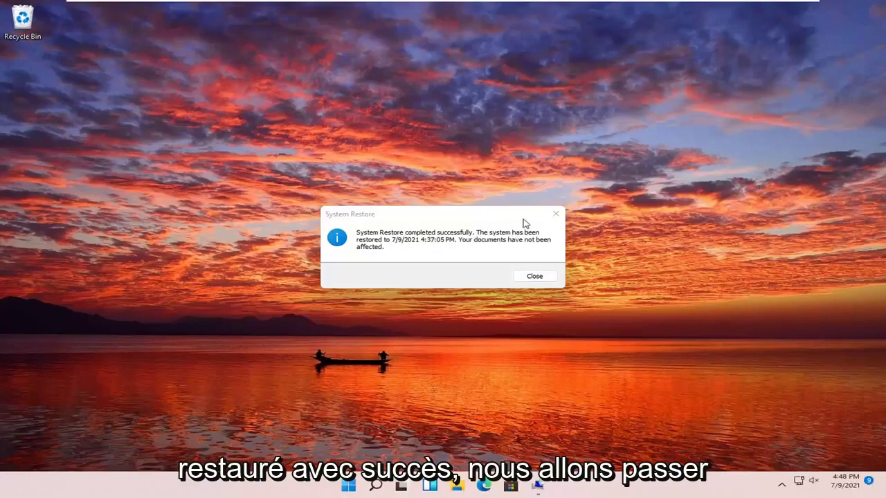
{"action": "left_click", "coordinate": [556, 214]}
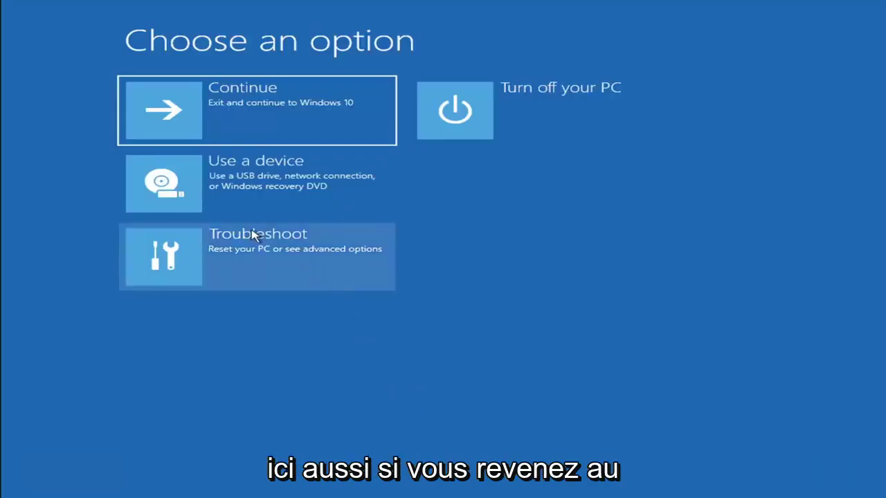
Review the Reset this PC choices for keeping or removing personal files, and return to the initial recovery screen.
{"action": "left_click", "coordinate": [259, 263]}
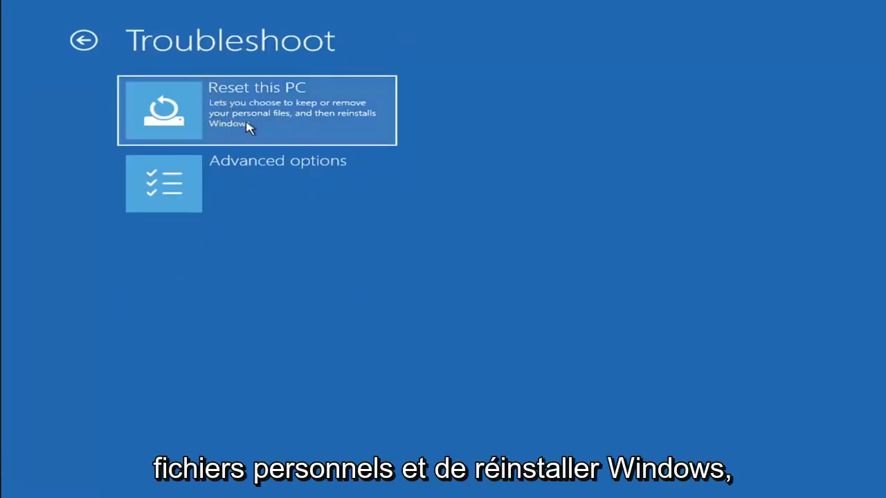
{"action": "left_click", "coordinate": [289, 127]}
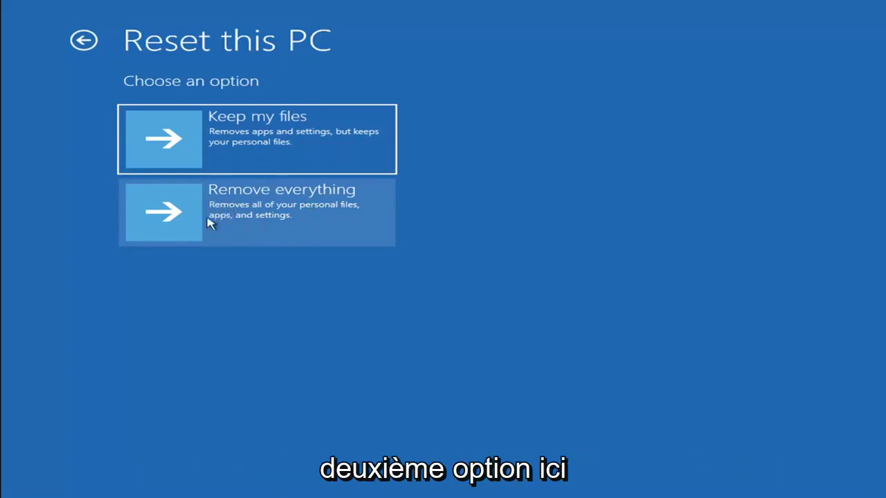
{"action": "left_click", "coordinate": [247, 129]}
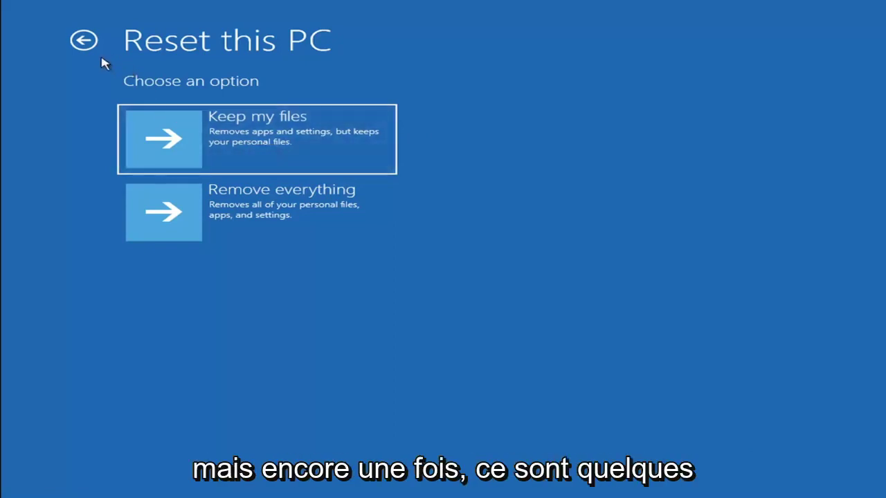
{"action": "left_click", "coordinate": [86, 42]}
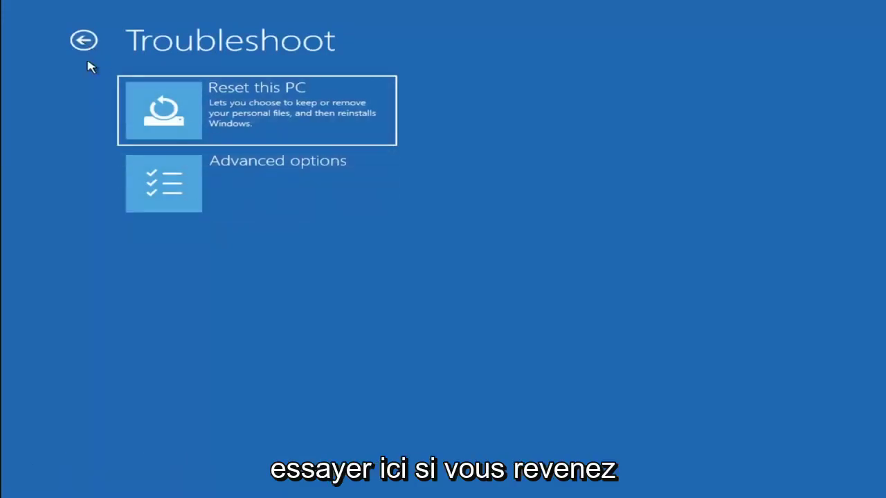
{"action": "left_click", "coordinate": [84, 42]}
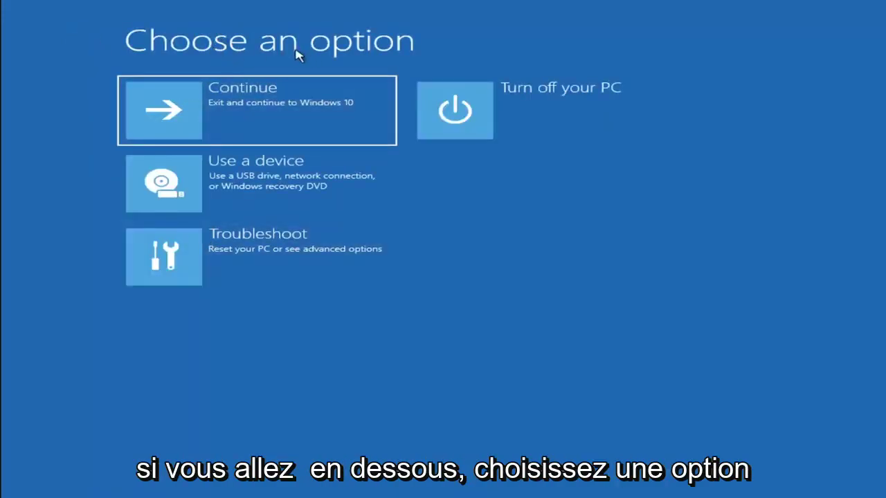
Open the recovery Command Prompt, switch to the C: drive and list its contents with dir.
{"action": "left_click", "coordinate": [269, 261]}
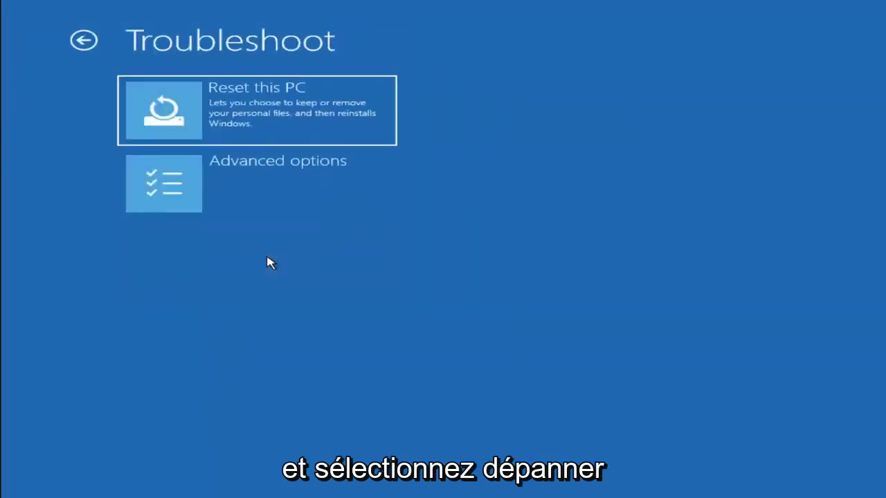
{"action": "left_click", "coordinate": [194, 194]}
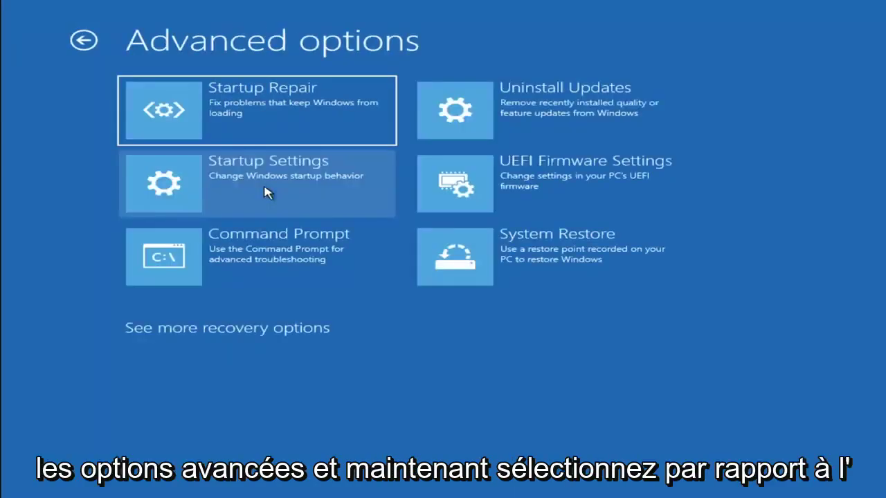
{"action": "left_click", "coordinate": [246, 274]}
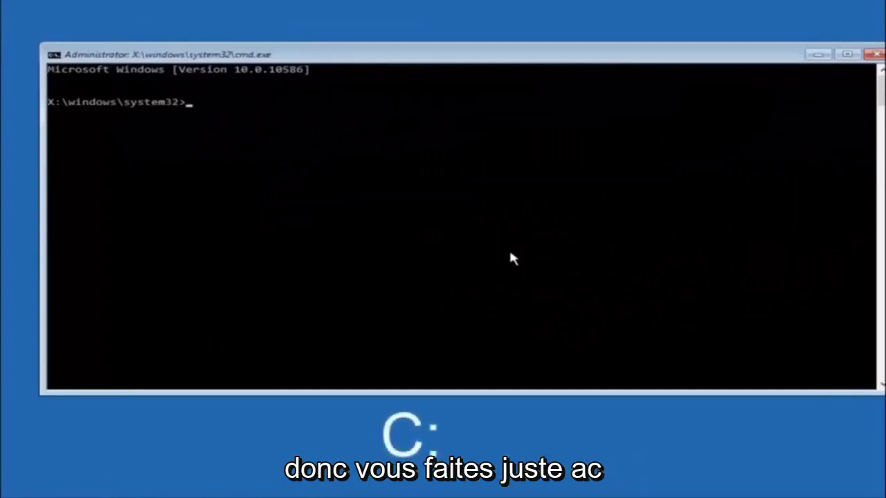
{"action": "type", "text": "c:"}
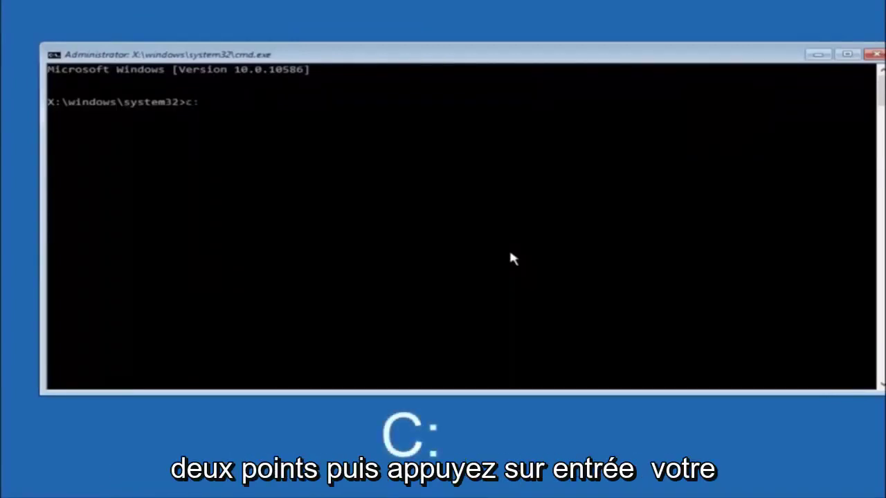
{"action": "key", "text": "Return"}
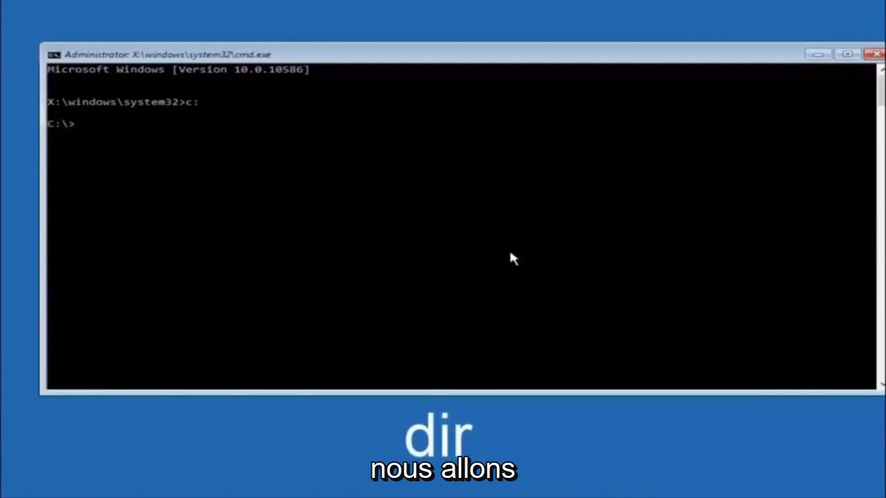
{"action": "type", "text": "dir"}
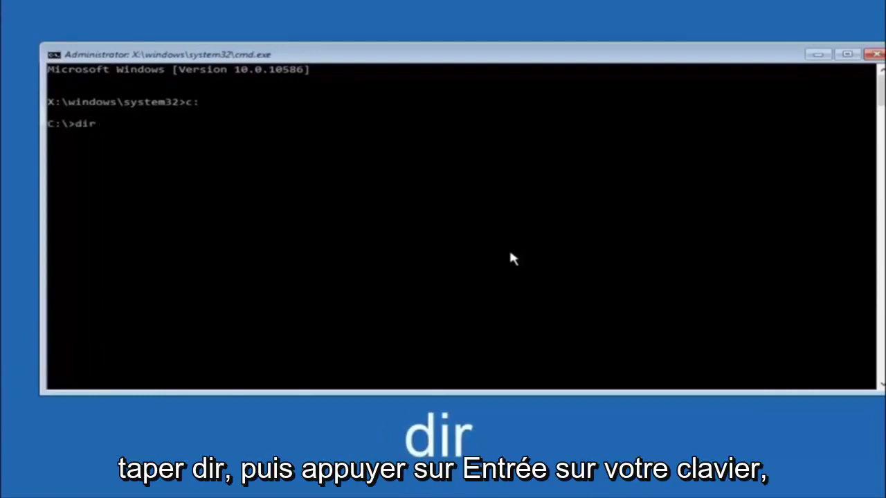
{"action": "key", "text": "Return"}
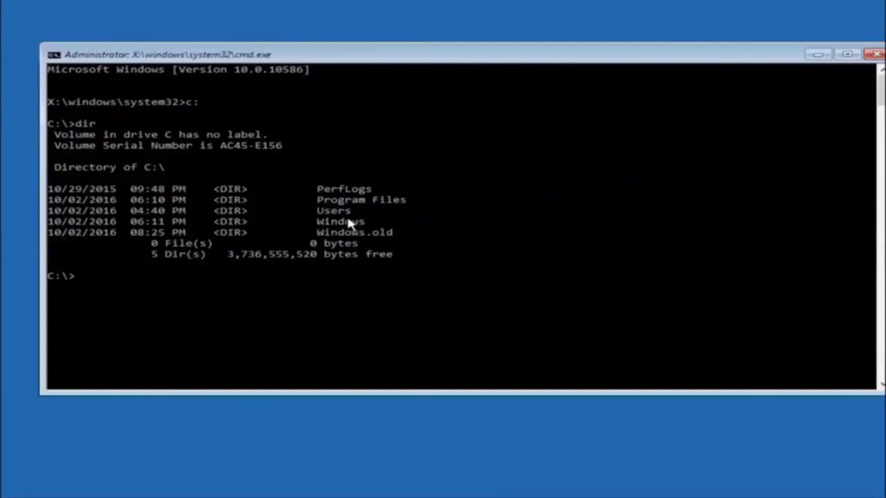
In \windows\system32\config, create a folder named backup with md and copy all files into it with copy *.* backup.
{"action": "type", "text": "cd \\windows\\system32\\config"}
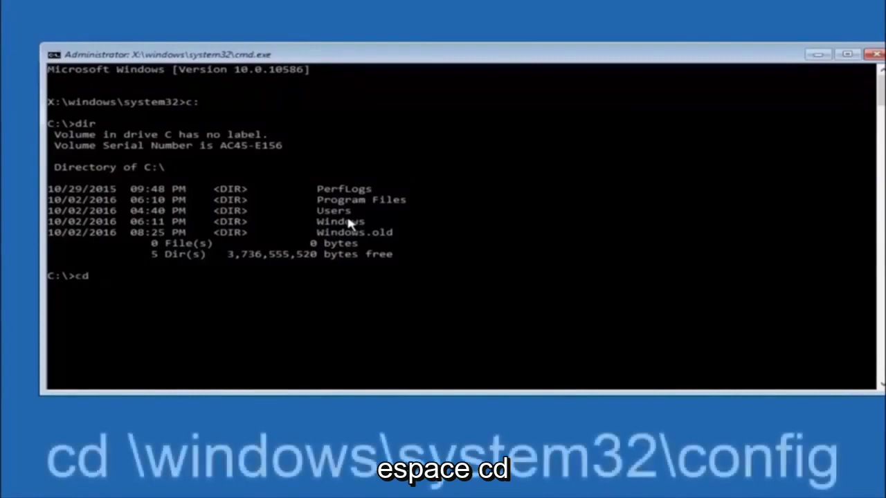
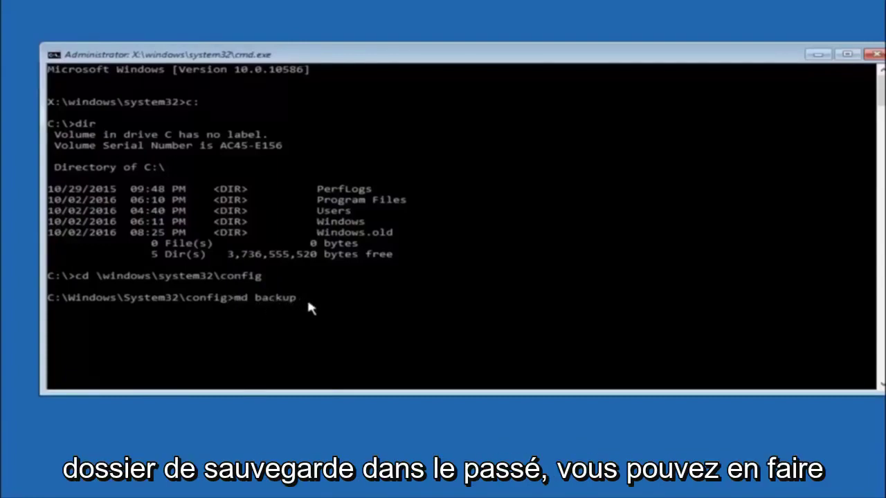
{"action": "type", "text": "1"}
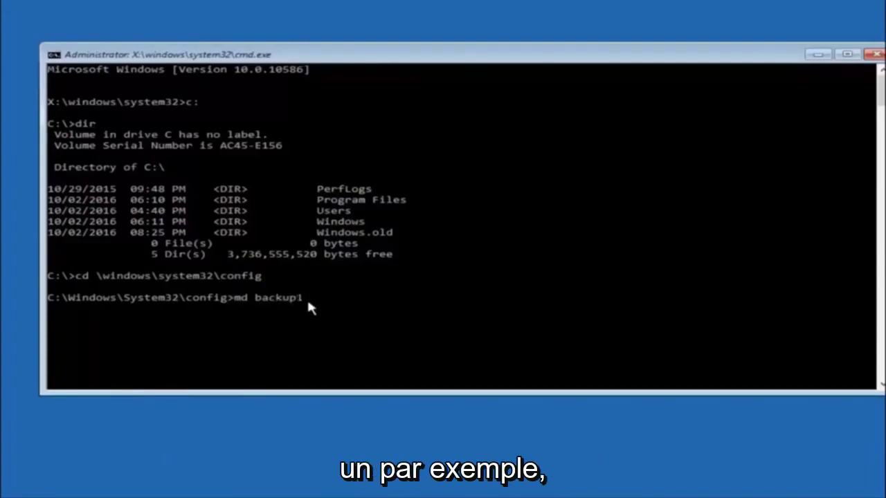
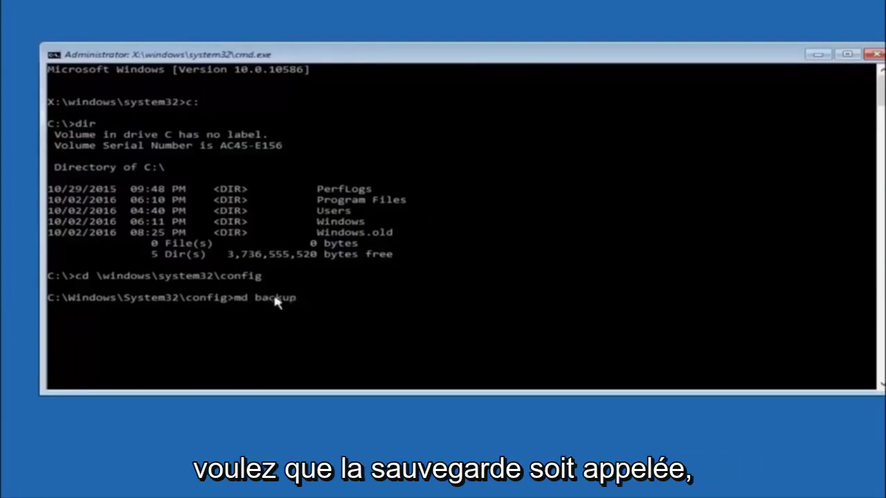
{"action": "key", "text": "Return"}
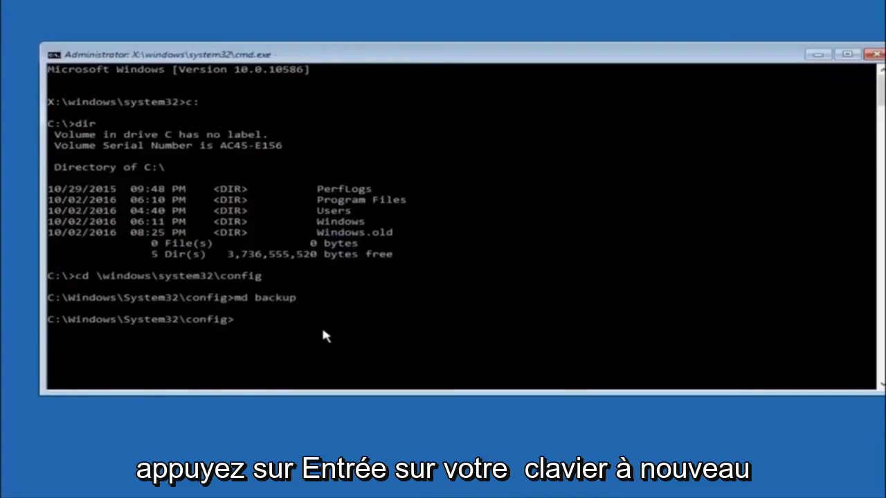
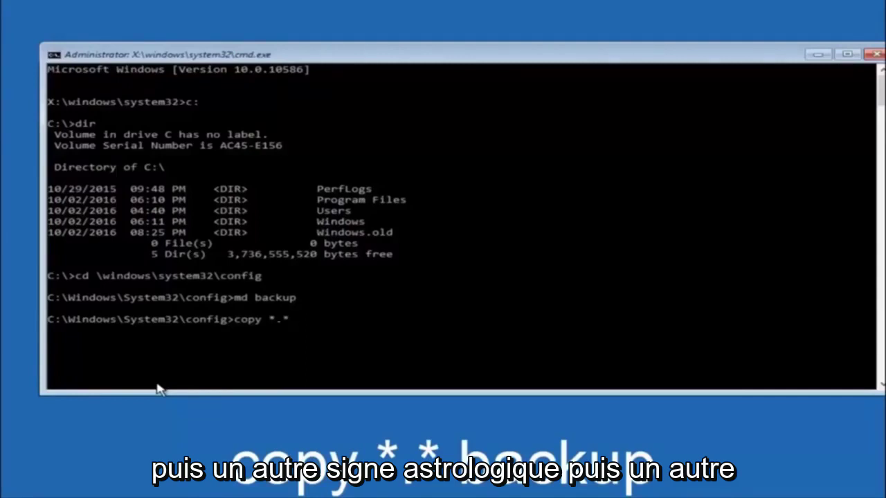
{"action": "type", "text": "backup"}
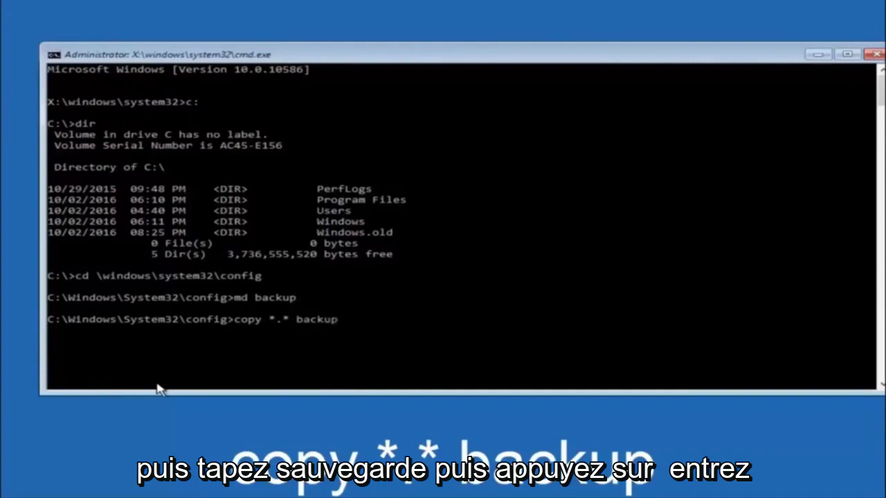
{"action": "key", "text": "Return"}
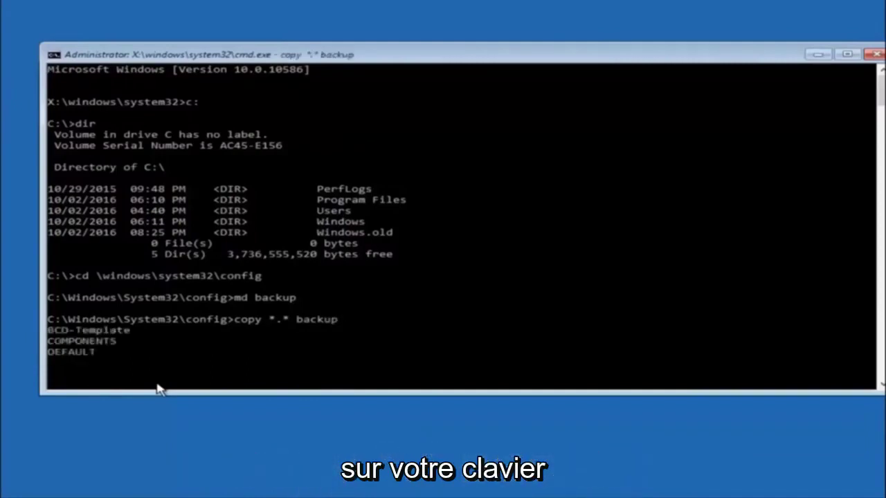
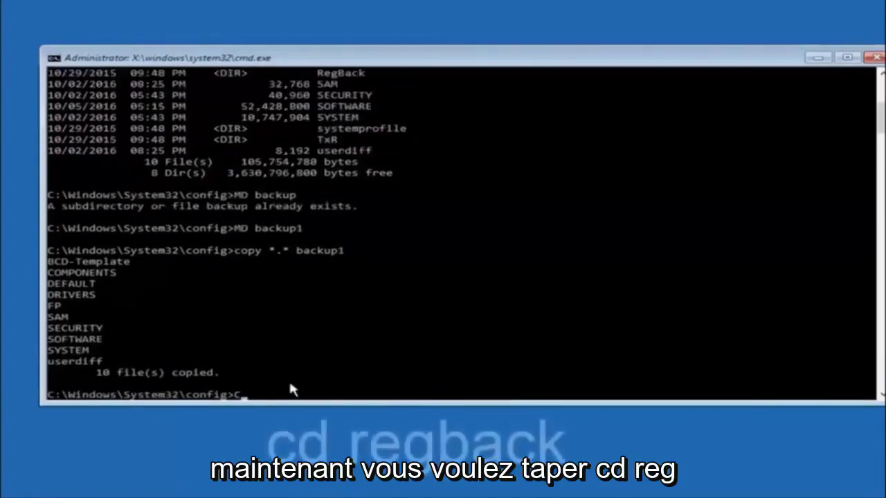
Change to the regback subfolder of the config folder and list its contents with dir.
{"action": "type", "text": "D reg"}
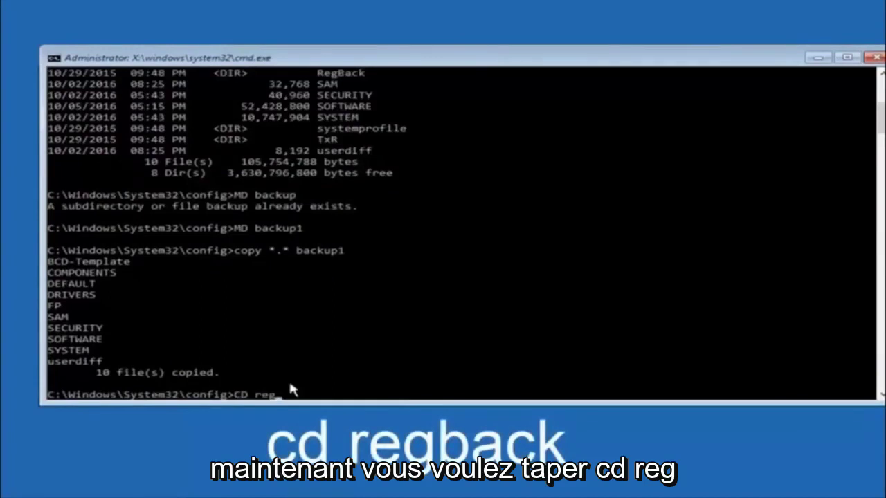
{"action": "type", "text": "back"}
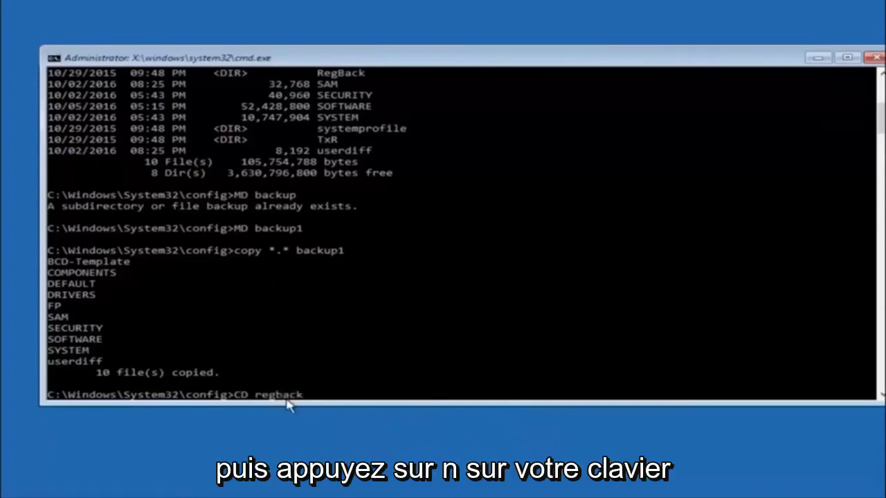
{"action": "key", "text": "Return"}
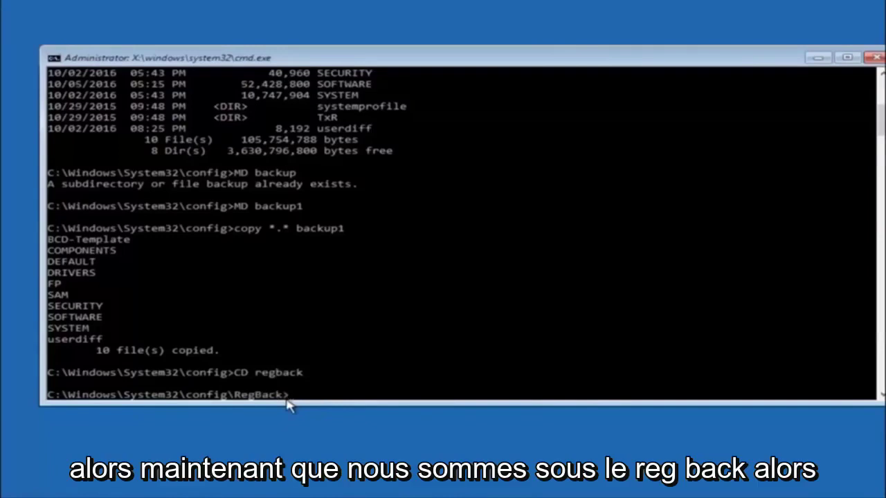
{"action": "type", "text": "dir"}
{"action": "key", "text": "Return"}
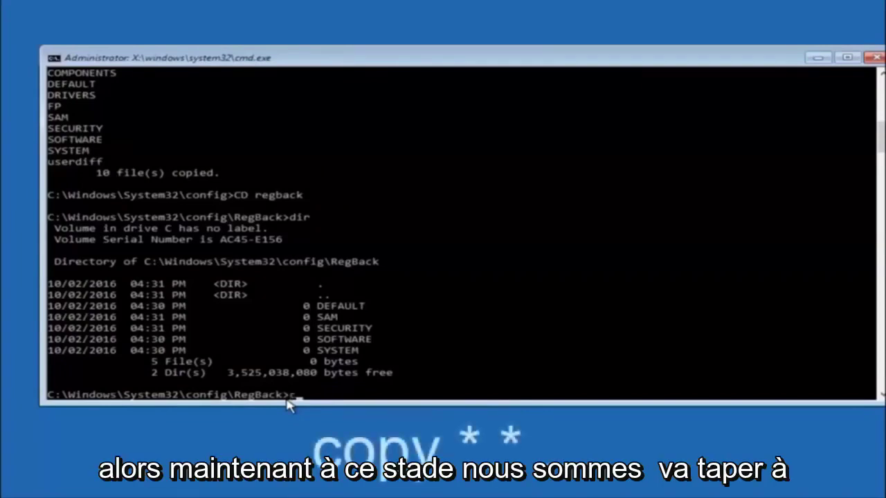
Copy all RegBack files into the parent folder with copy *.* .., answer A to overwrite all, and close the Command Prompt.
{"action": "type", "text": "copy"}
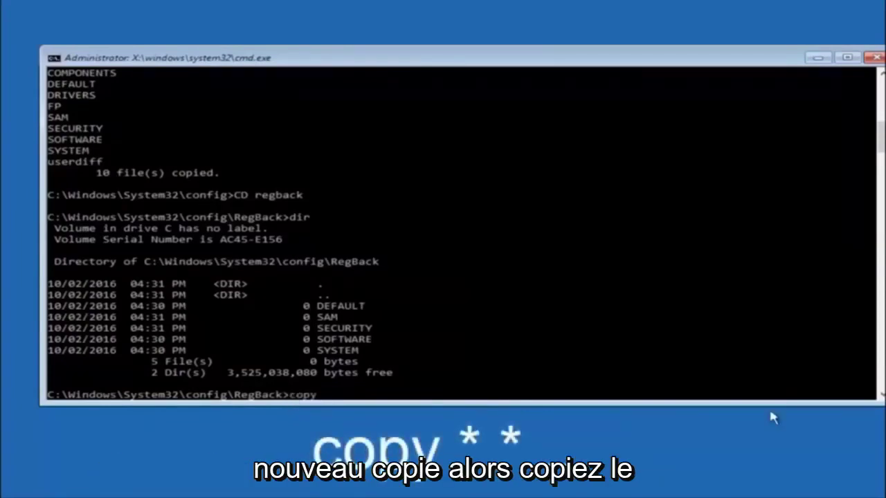
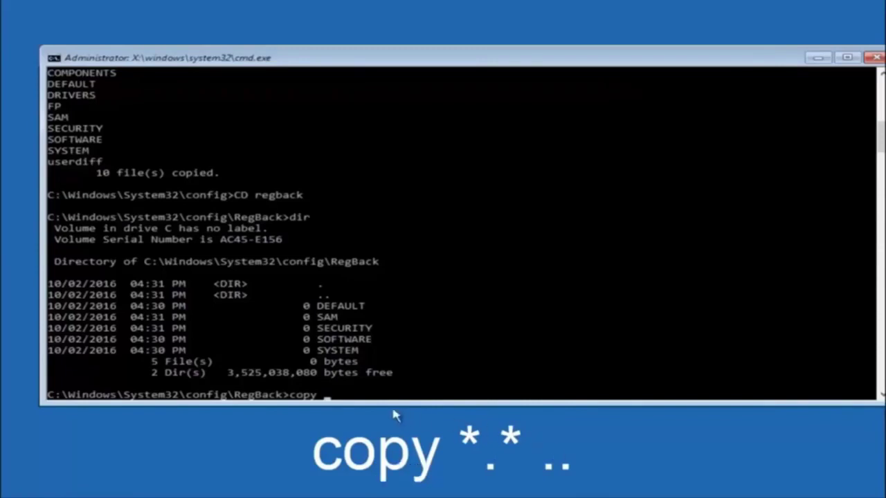
{"action": "left_click", "coordinate": [329, 396]}
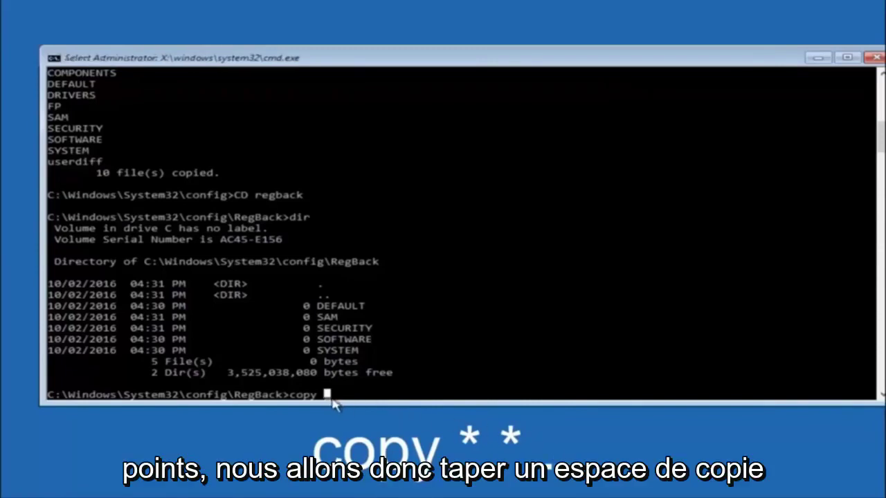
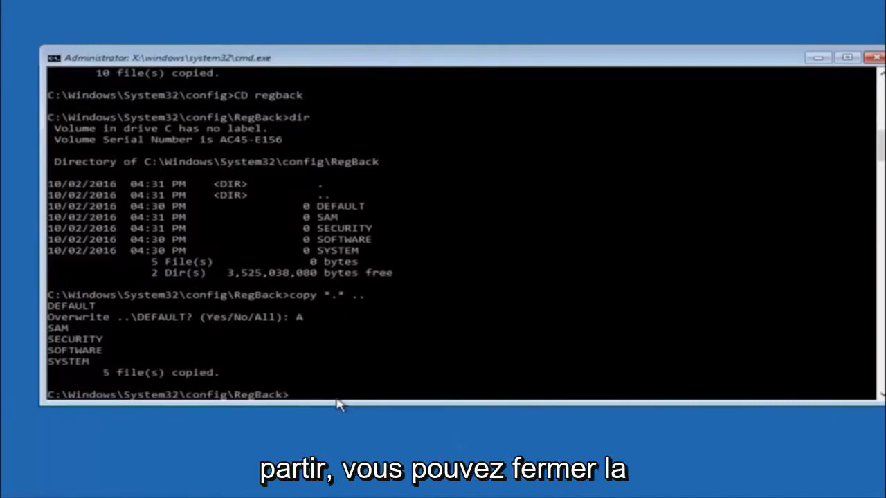
{"action": "left_click", "coordinate": [876, 57]}
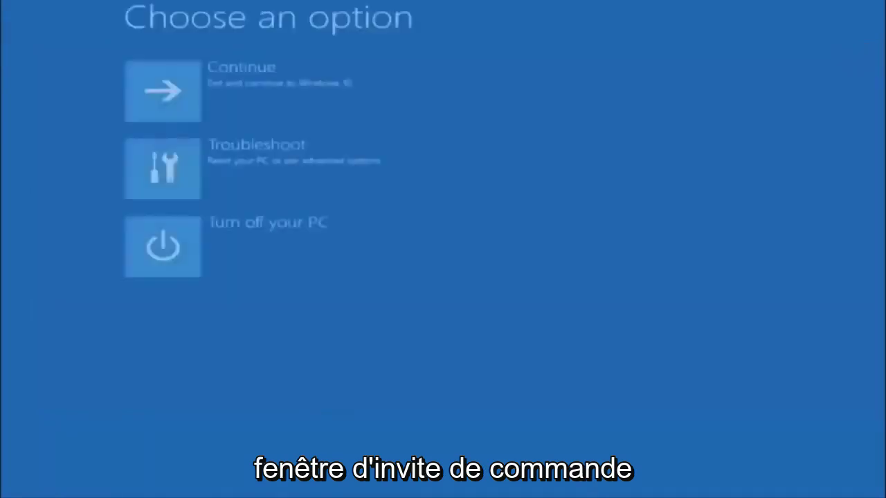